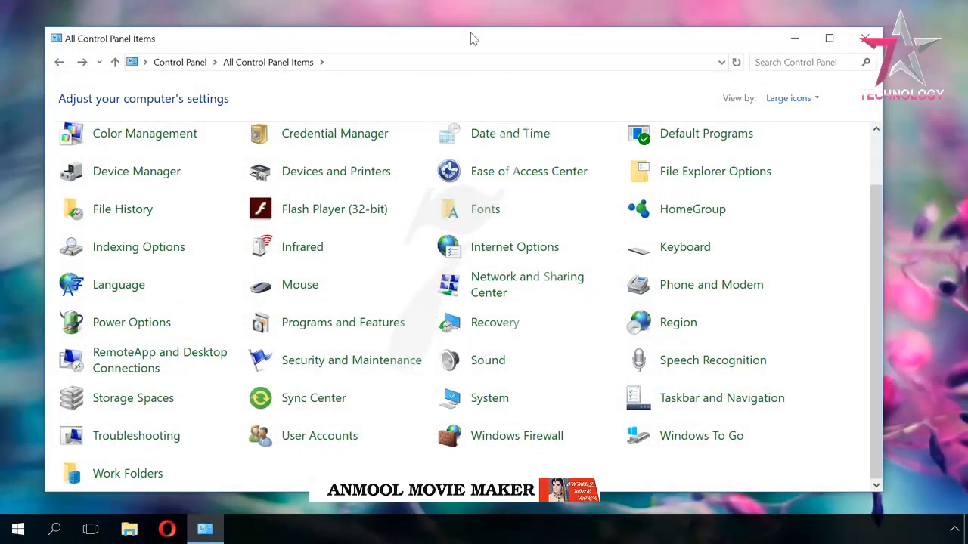
# Show the Control Panel items as large icons and open the advanced settings of Windows Firewall
pyautogui.click(790, 99)
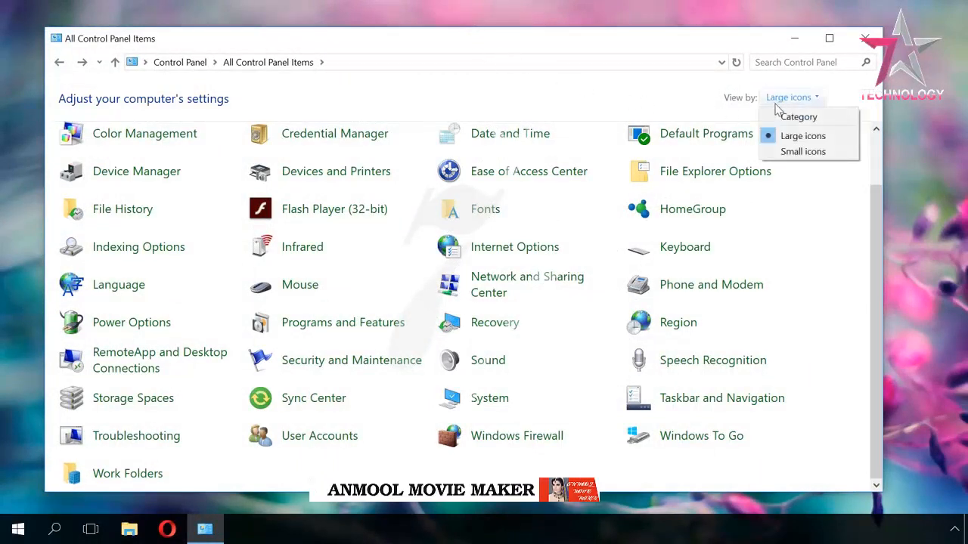
pyautogui.click(805, 140)
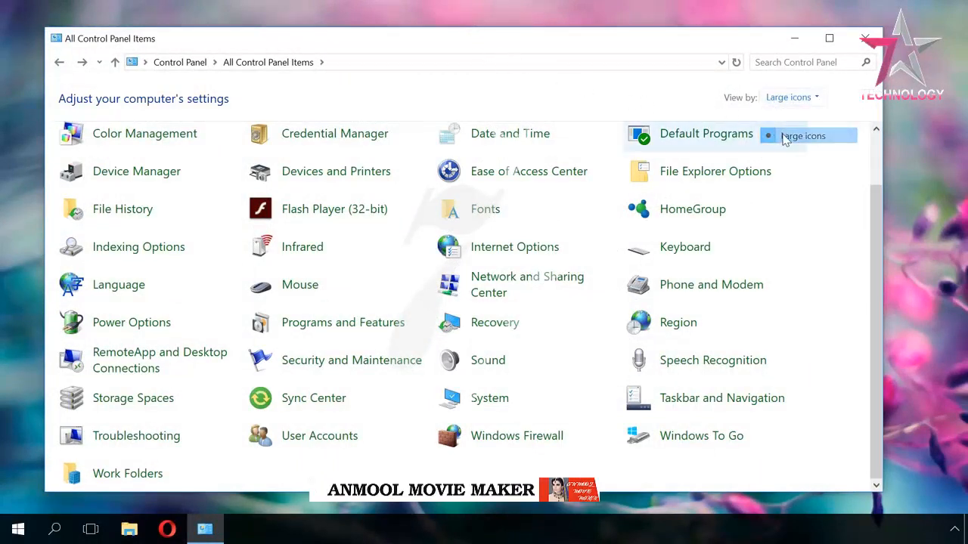
pyautogui.click(534, 437)
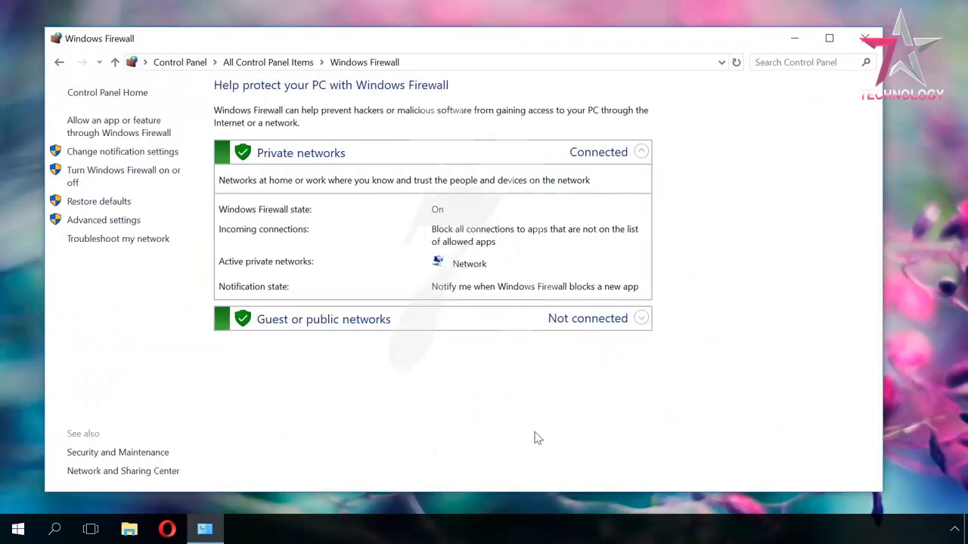
pyautogui.click(108, 220)
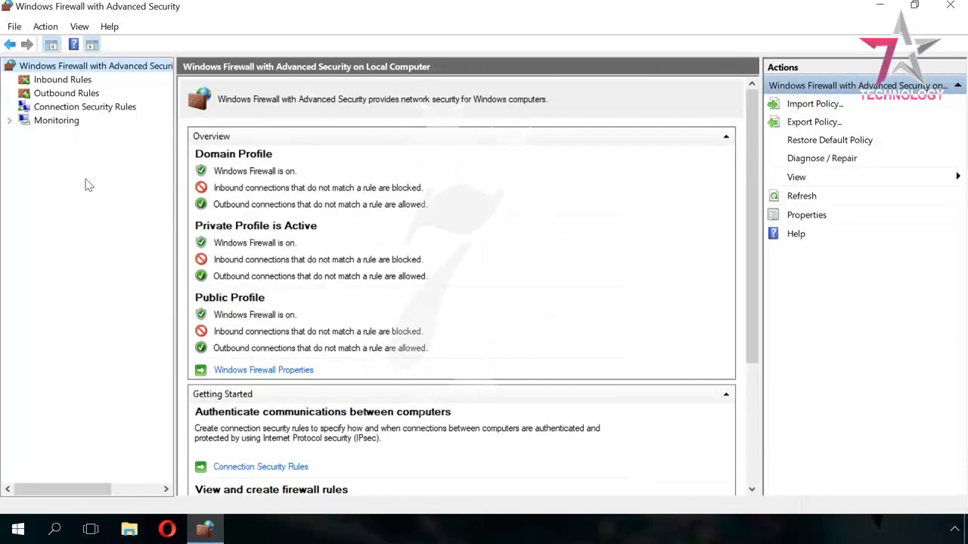
# Start a new outbound firewall rule and choose Program as its rule type
pyautogui.click(65, 94)
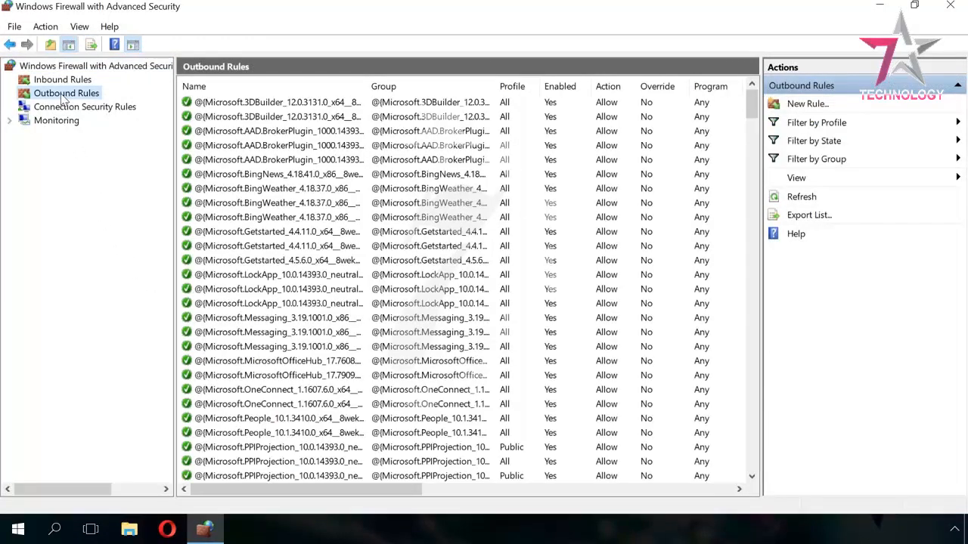
pyautogui.scroll(-8, 393, 142)
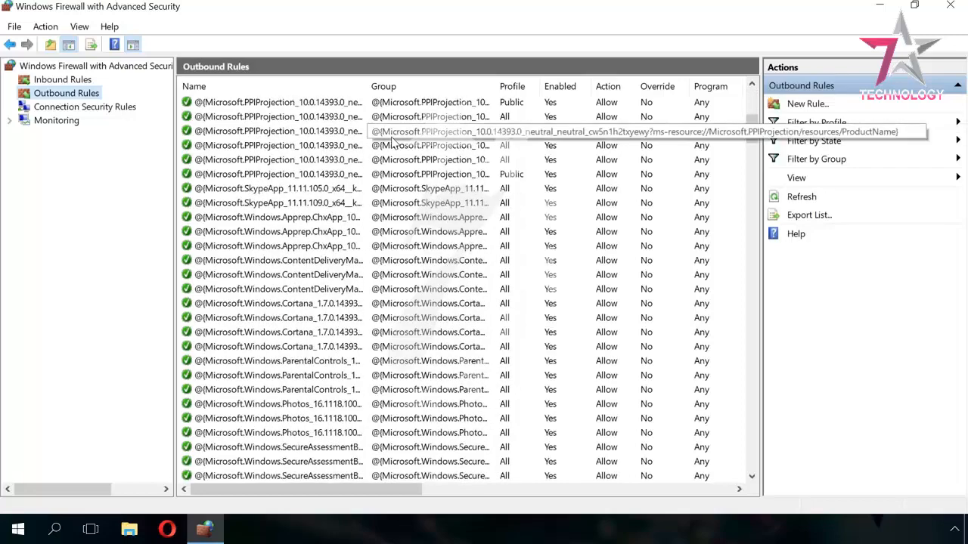
pyautogui.scroll(-15, 393, 142)
pyautogui.scroll(16, 393, 144)
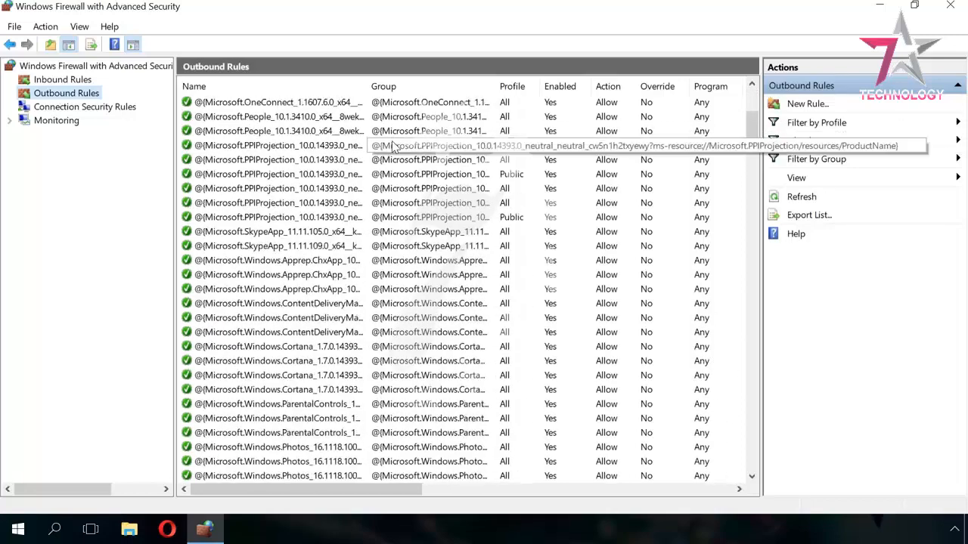
pyautogui.scroll(7, 393, 143)
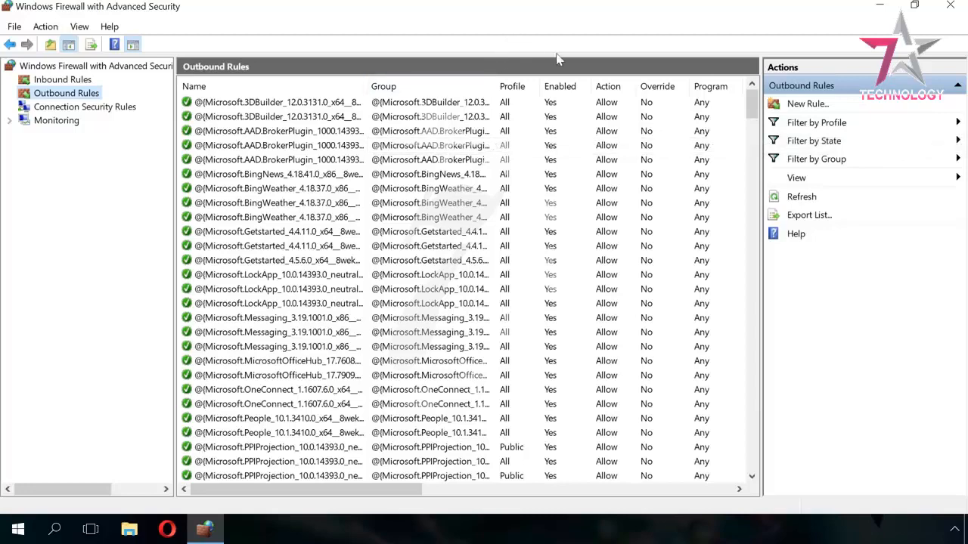
pyautogui.click(801, 104)
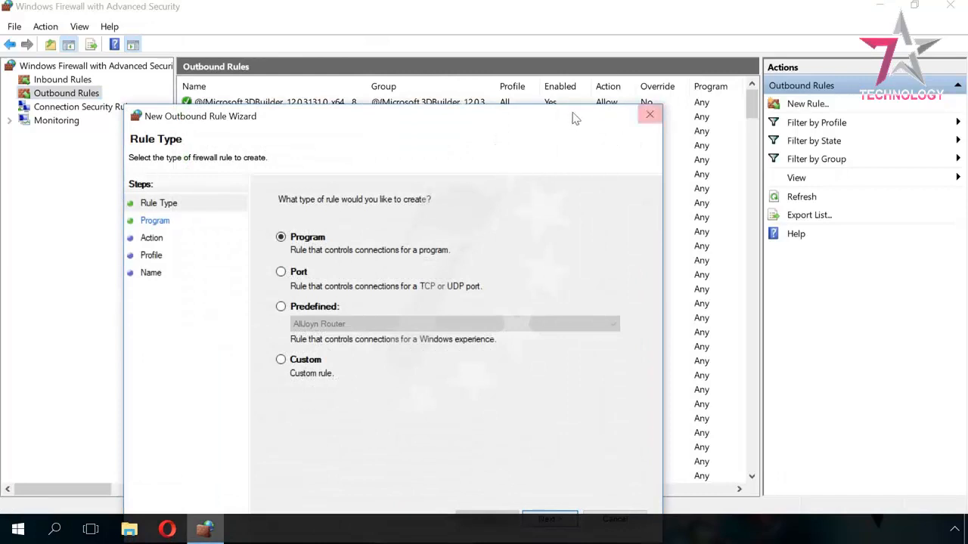
pyautogui.moveTo(572, 114); pyautogui.dragTo(605, 40)
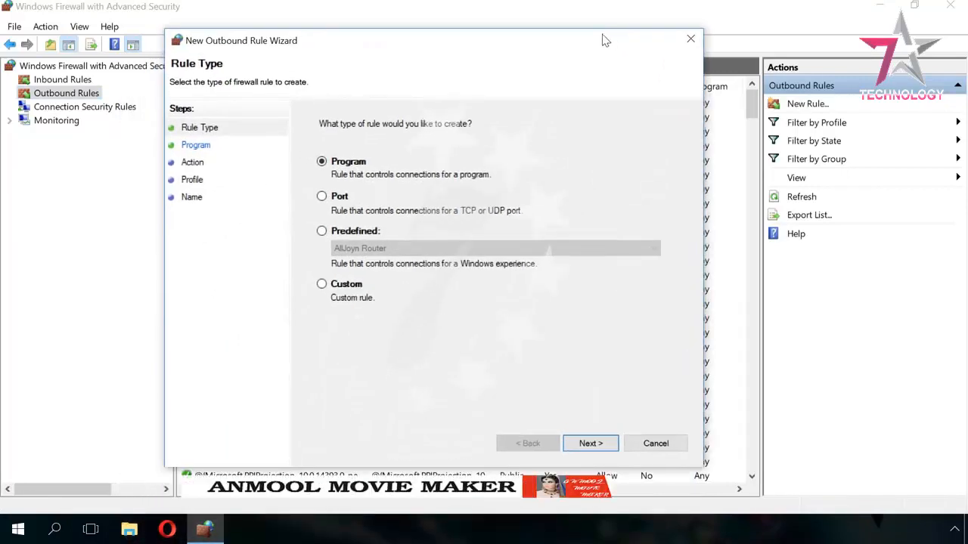
pyautogui.click(590, 443)
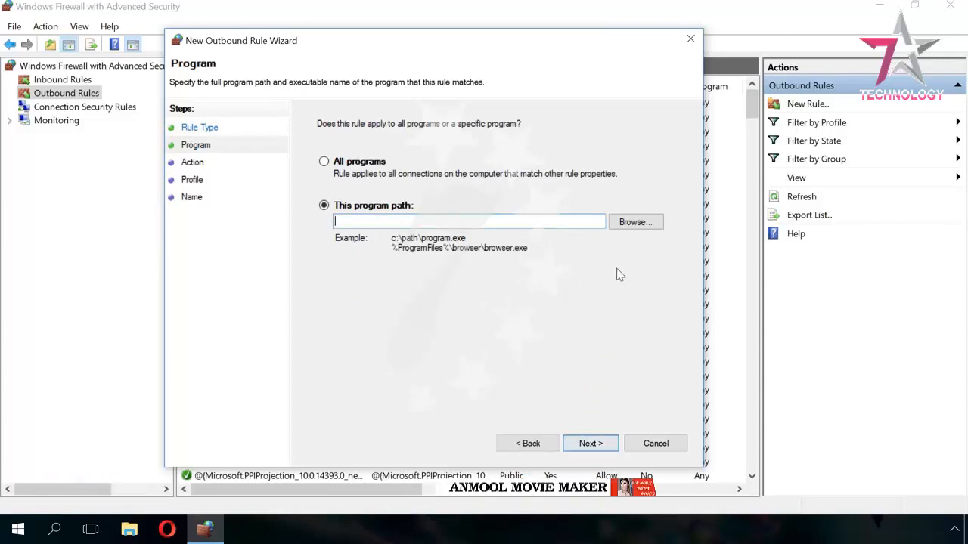
# Set the rule's program path to opera.exe in the Opera 47.0.2631.80 folder
pyautogui.click(633, 224)
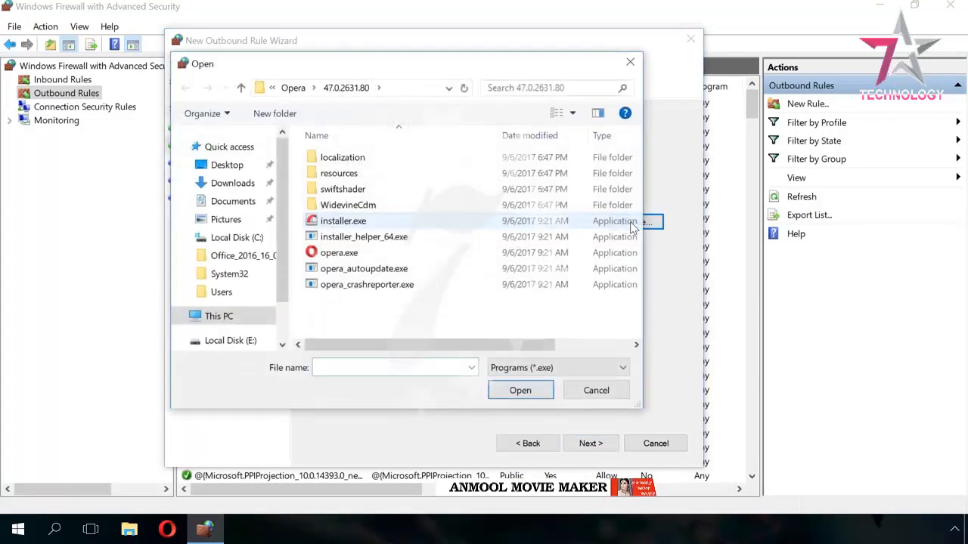
pyautogui.click(348, 254)
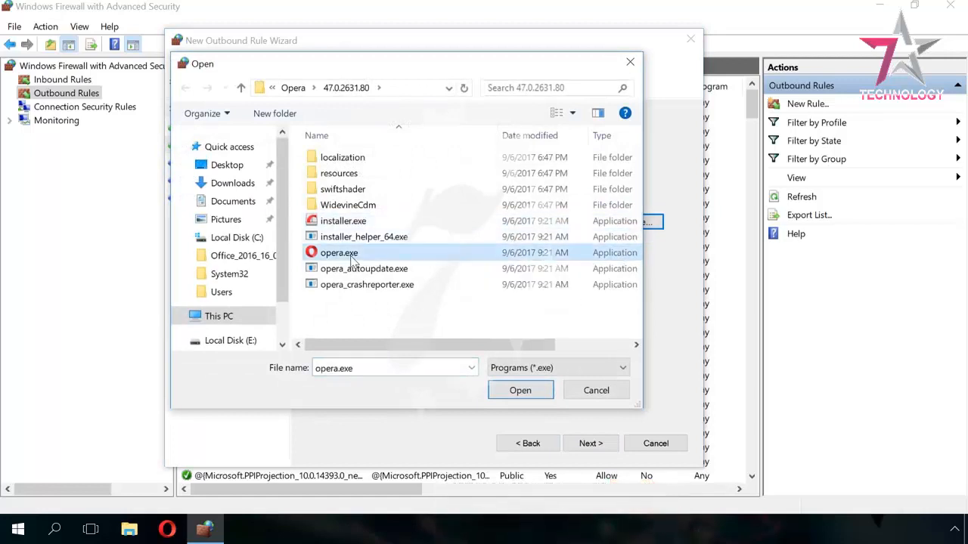
pyautogui.click(519, 390)
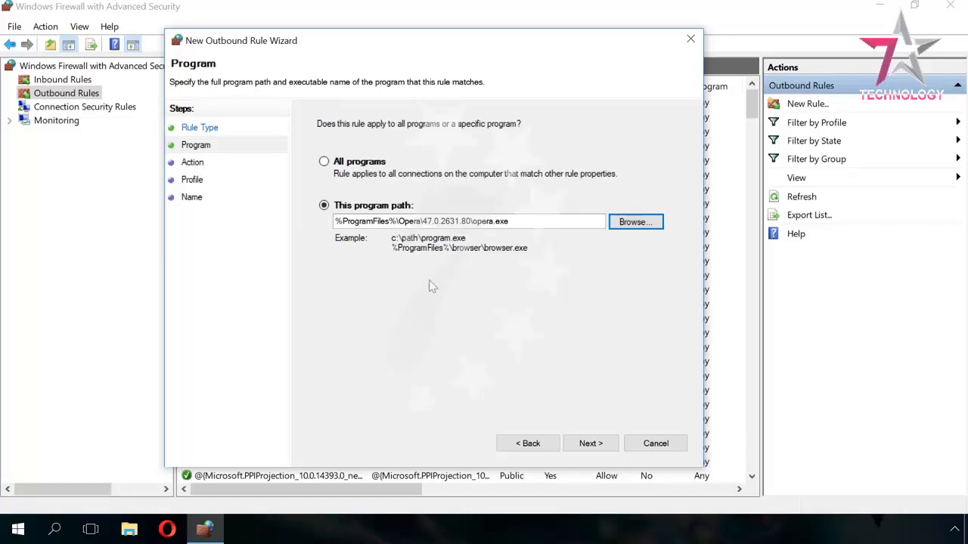
pyautogui.moveTo(397, 221); pyautogui.dragTo(335, 221)
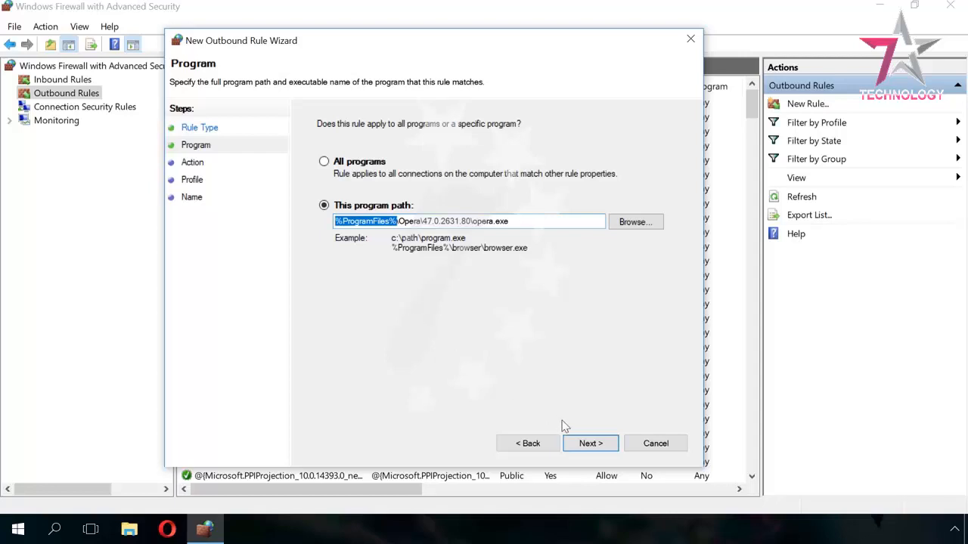
pyautogui.click(588, 444)
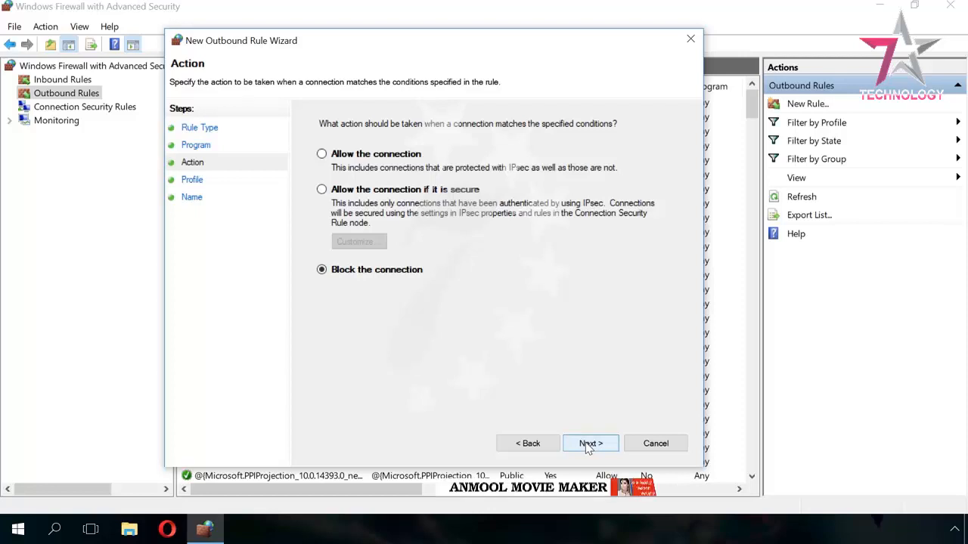
# Block the connection on the Domain, Private and Public profiles, and create the rule under the name Block Opera
pyautogui.click(588, 446)
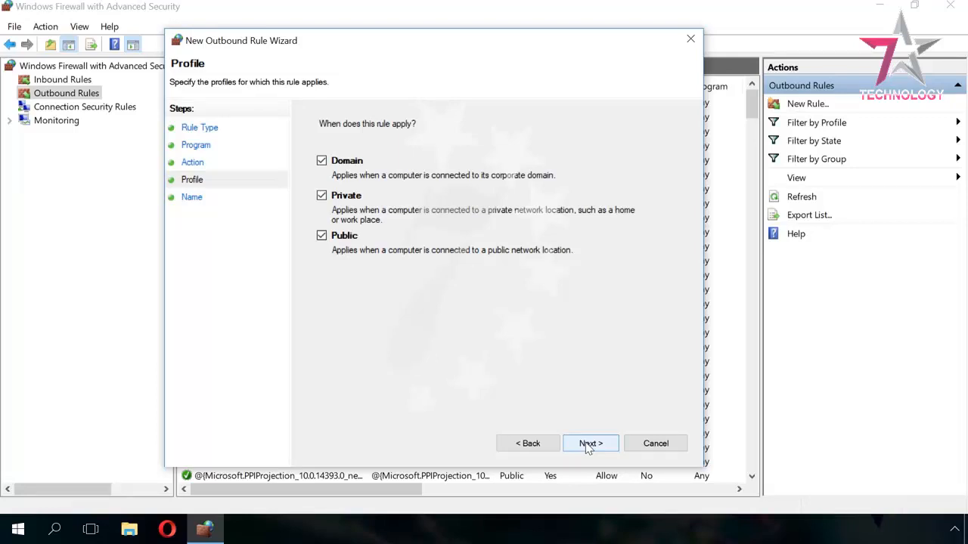
pyautogui.click(588, 445)
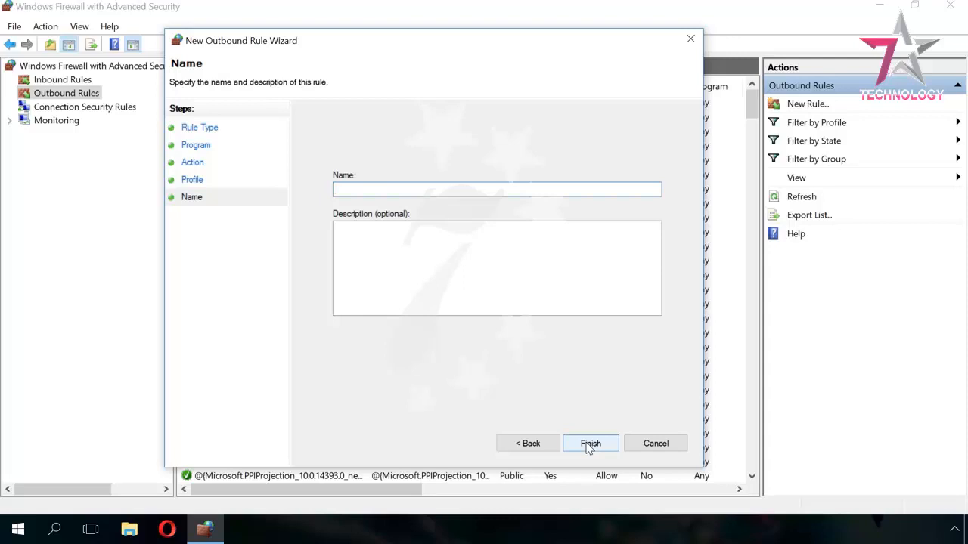
pyautogui.write('Block Opera')
pyautogui.click(588, 446)
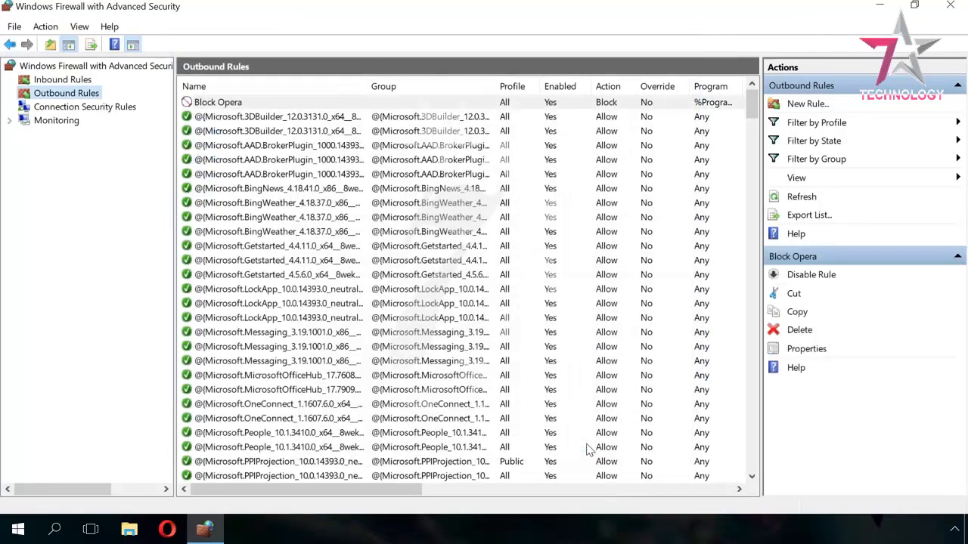
# Review the Block Opera rule's local principals, scope, and protocols and ports, leaving its properties without changes
pyautogui.click(229, 103)
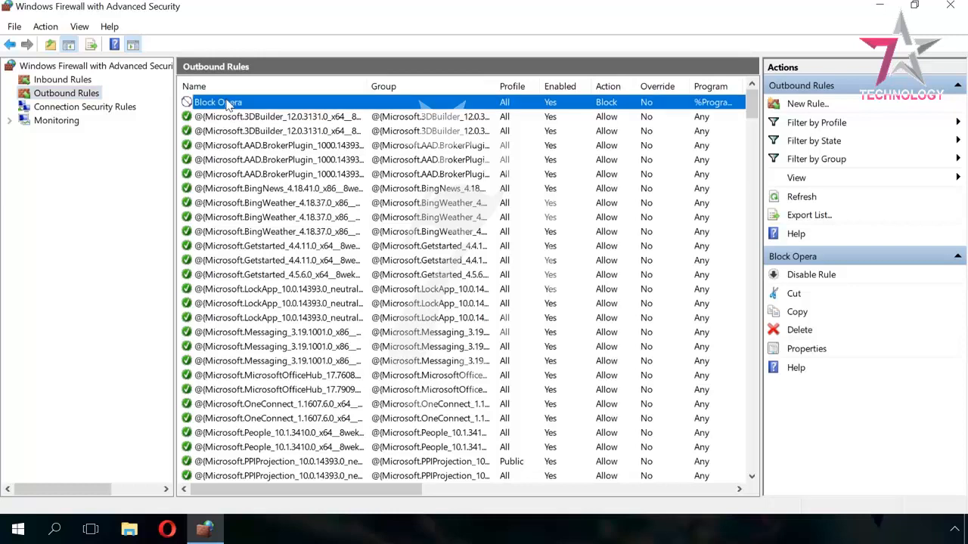
pyautogui.doubleClick(229, 104)
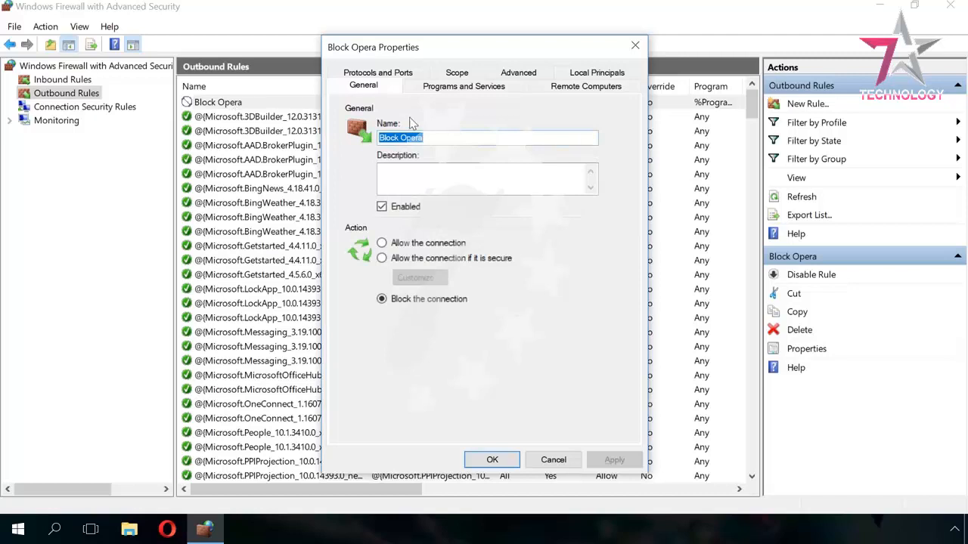
pyautogui.click(576, 73)
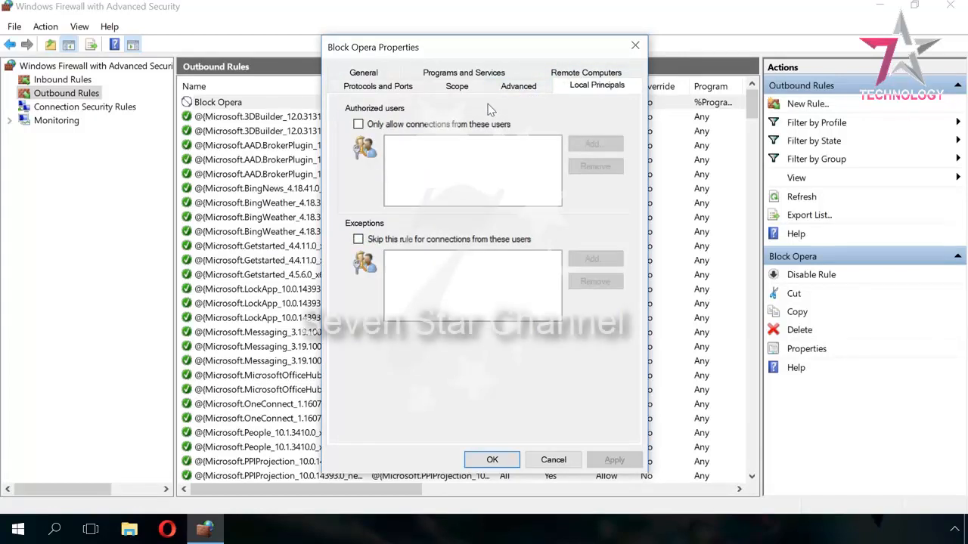
pyautogui.click(456, 88)
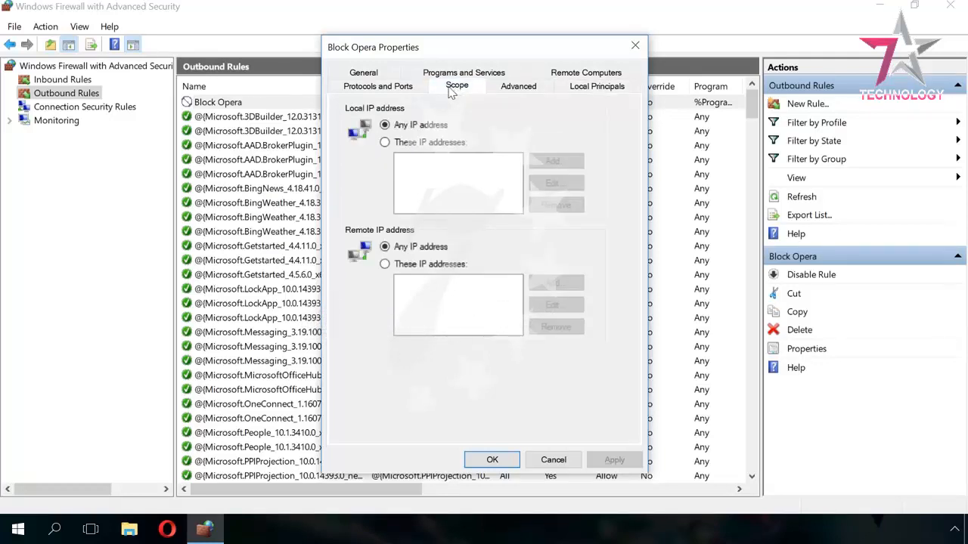
pyautogui.click(387, 87)
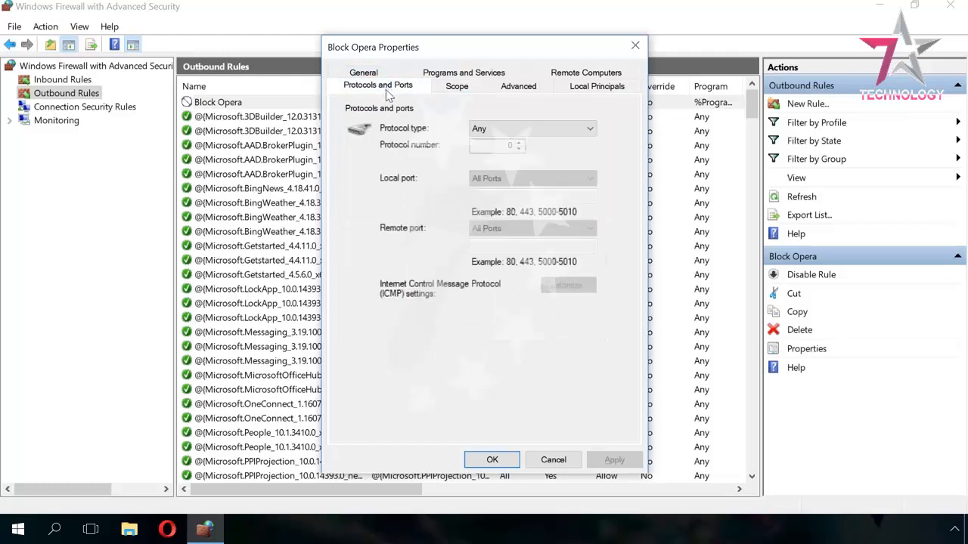
pyautogui.click(635, 46)
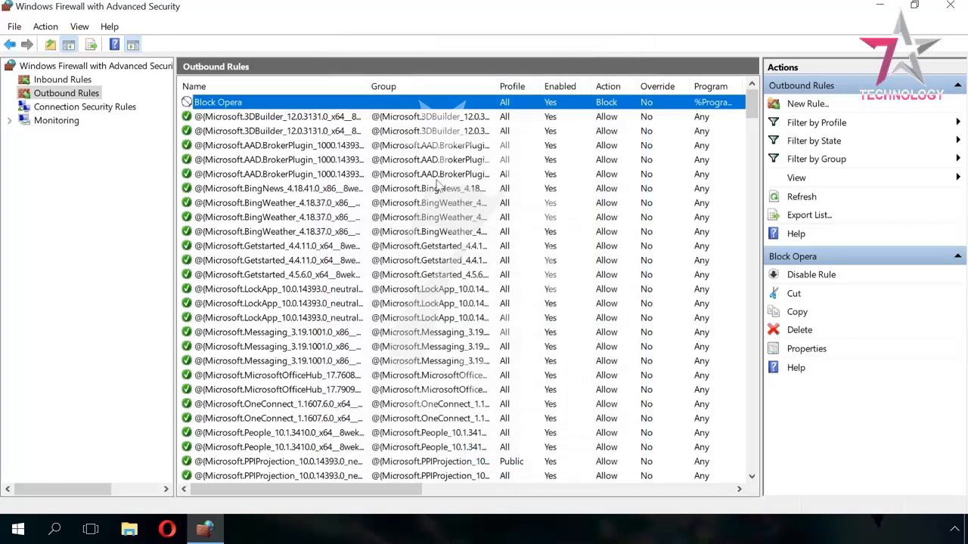
# Switch to Opera and load google.com to test the browser's internet access
pyautogui.click(167, 530)
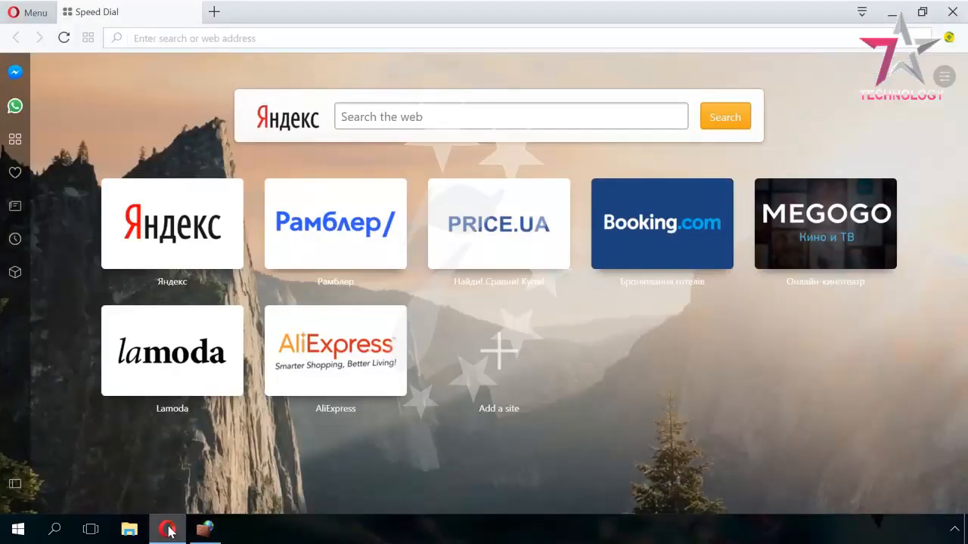
pyautogui.write('google.com')
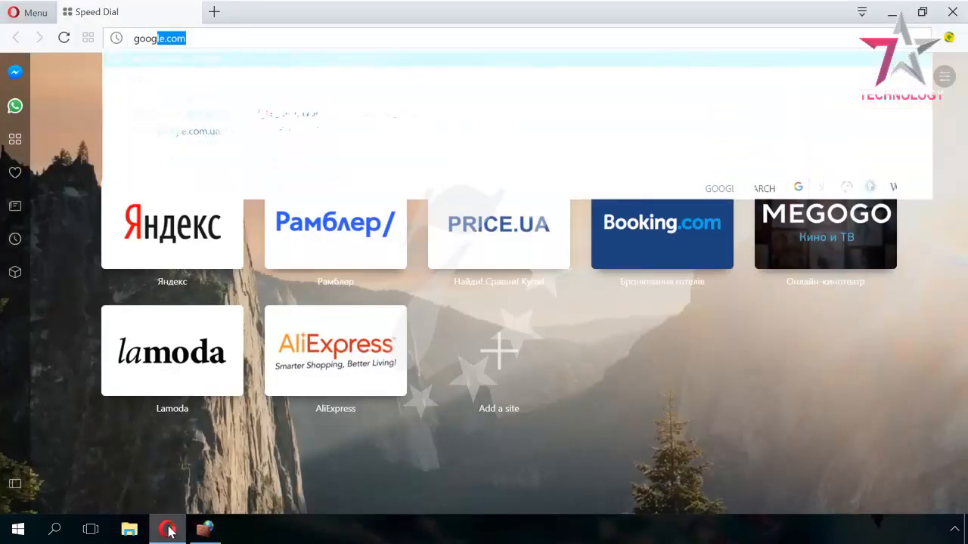
pyautogui.press('Return')
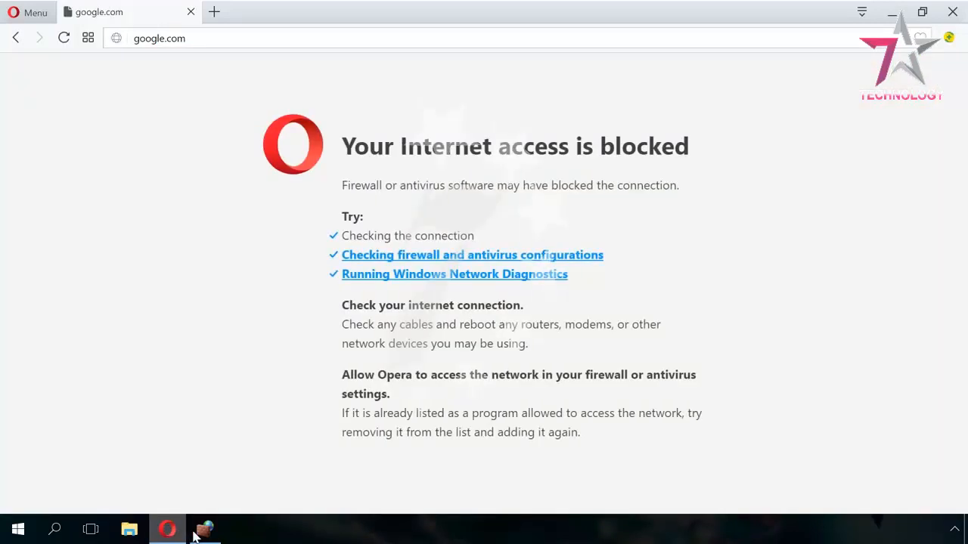
# Switch back to Windows Firewall with Advanced Security and delete the Block Opera outbound rule
pyautogui.click(200, 533)
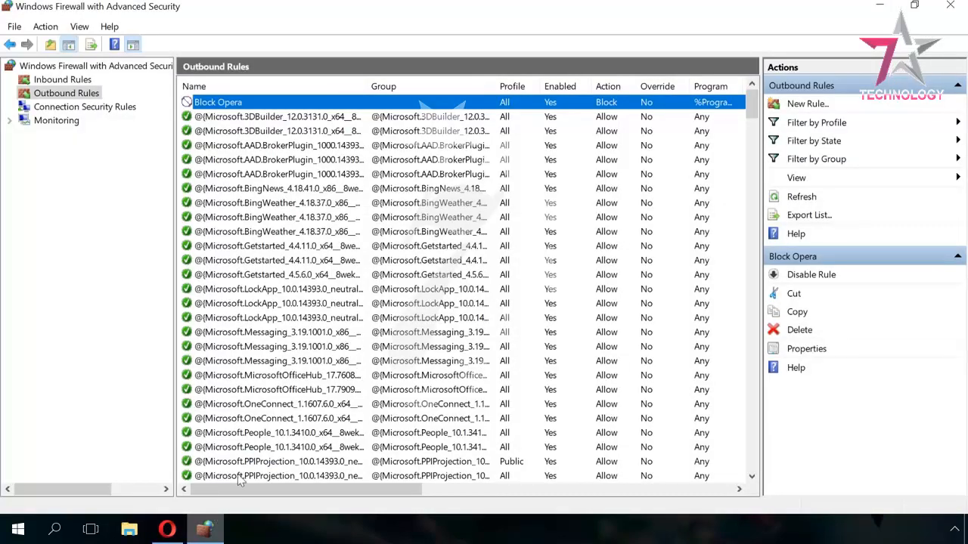
pyautogui.rightClick(311, 106)
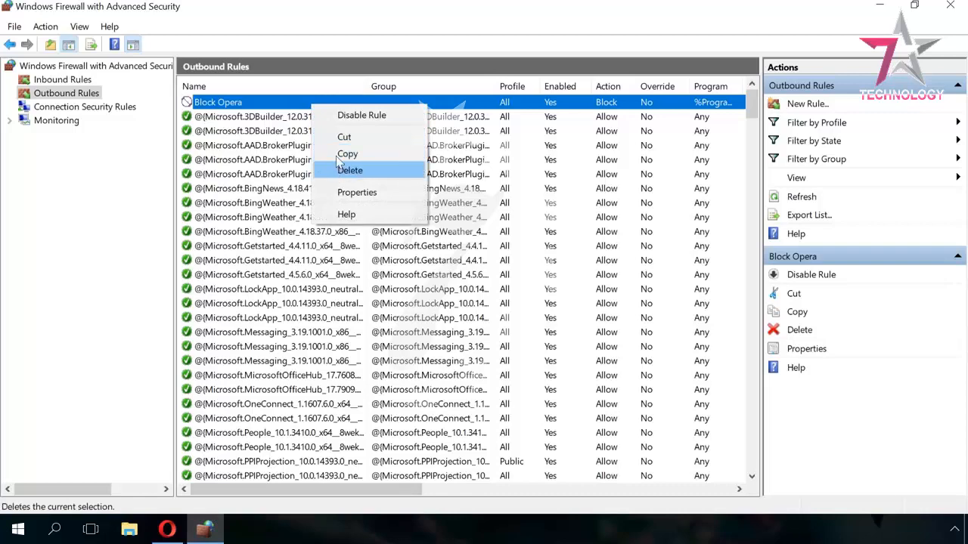
pyautogui.click(296, 103)
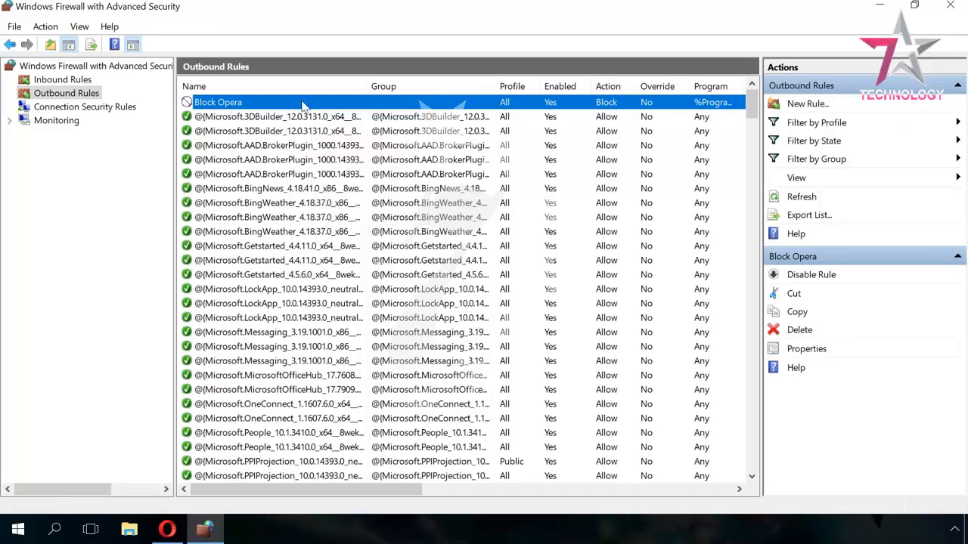
pyautogui.click(799, 333)
pyautogui.click(492, 322)
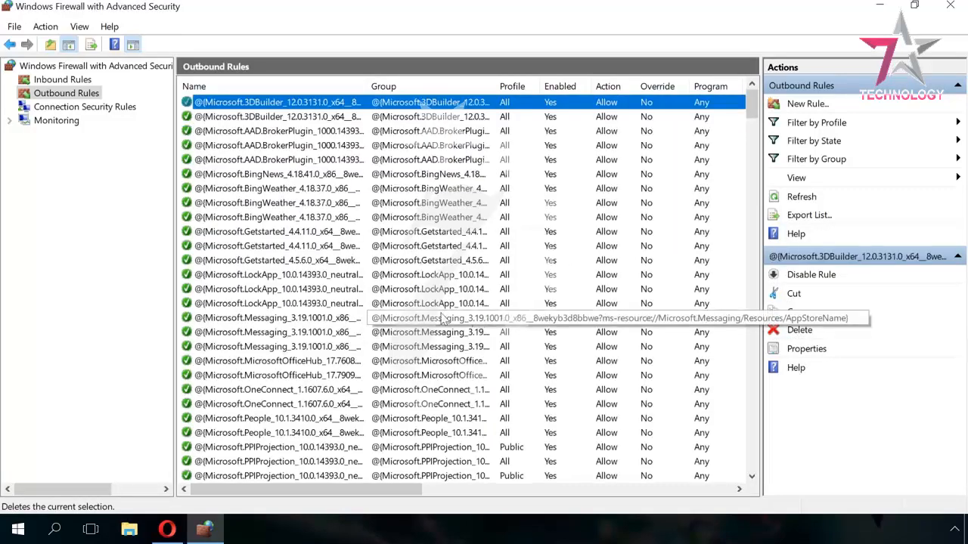
# Start creating a new inbound firewall rule
pyautogui.click(79, 85)
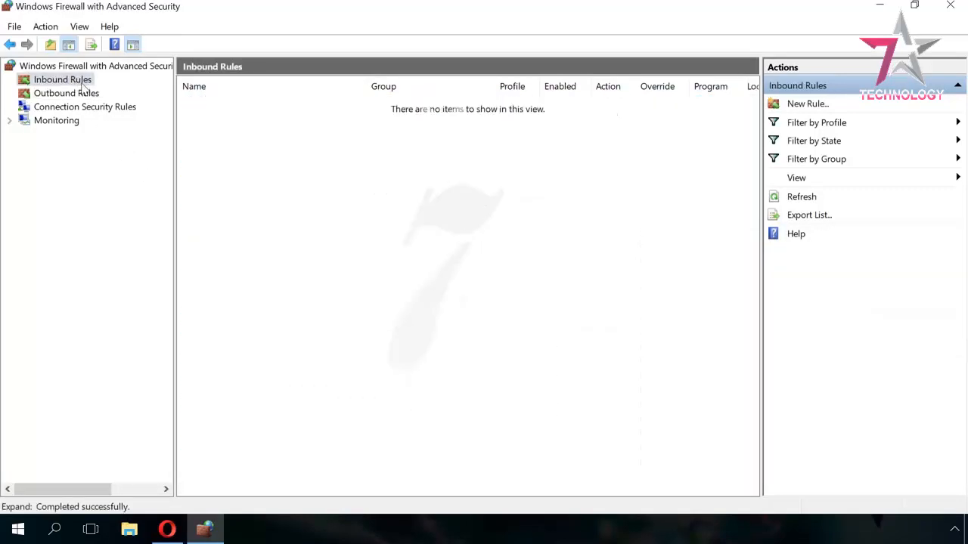
pyautogui.click(803, 104)
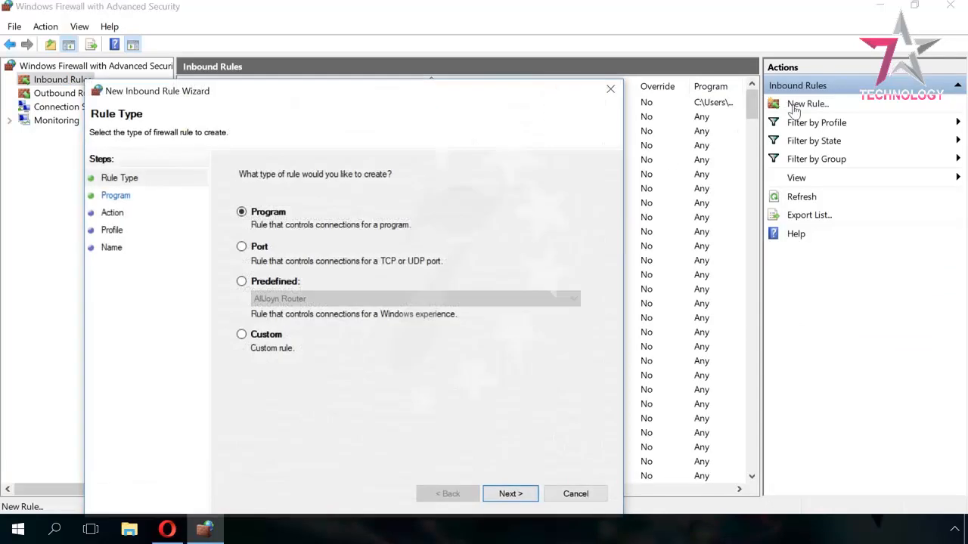
pyautogui.moveTo(477, 96); pyautogui.dragTo(527, 53)
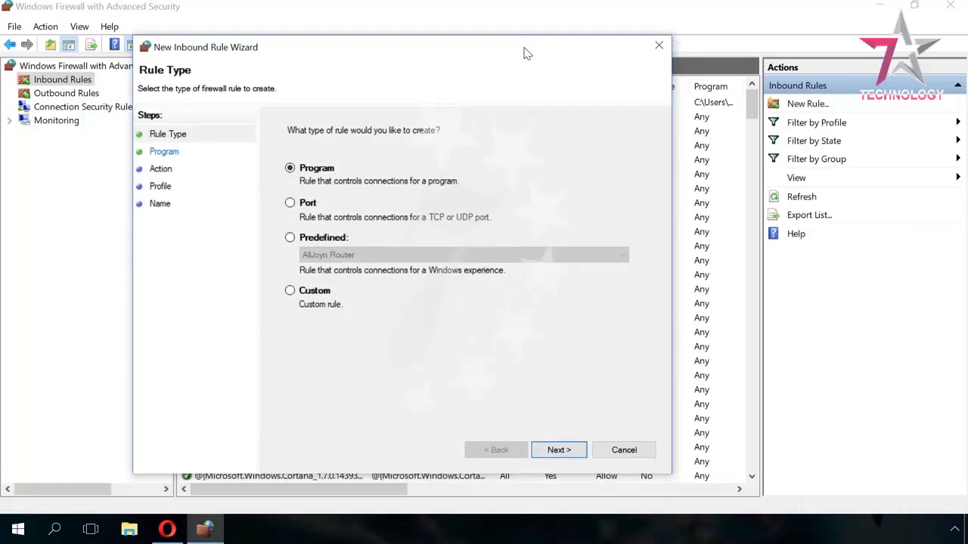